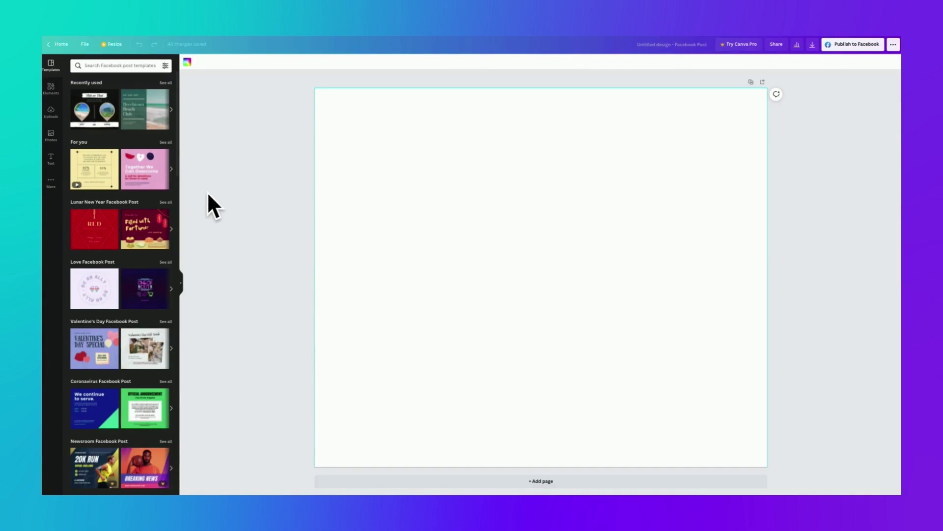
- Launch the Character Builder app from the More apps collection in the sidebar
{"action": "left_click", "coordinate": [50, 181]}
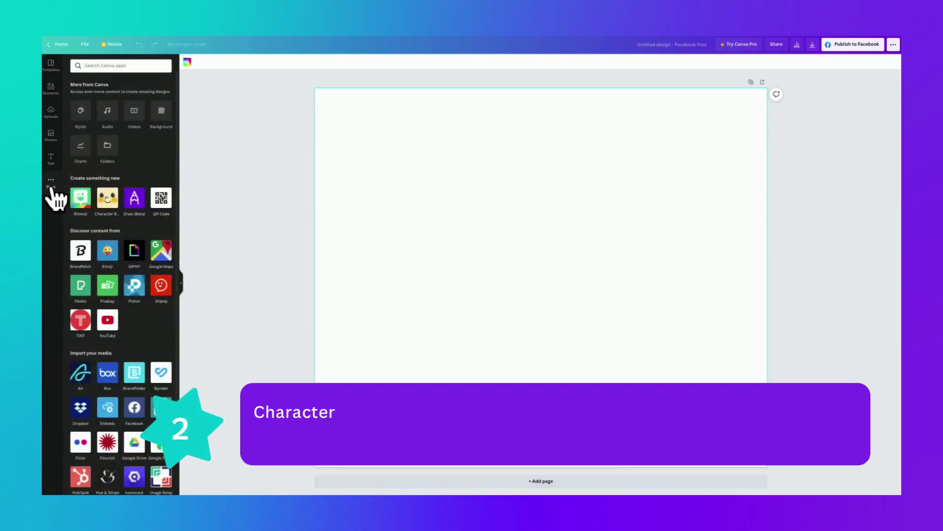
{"action": "left_click", "coordinate": [106, 198]}
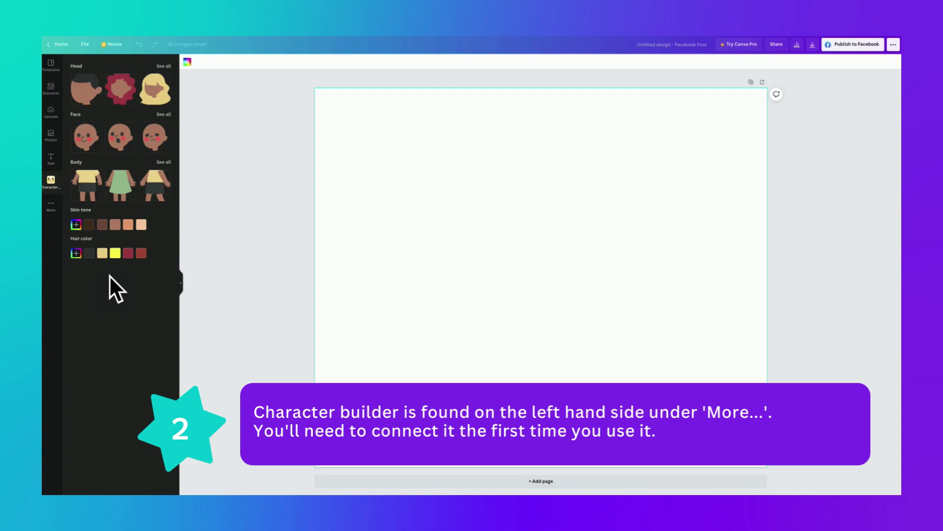
- Add a yellow-shirt character to the canvas and preview the first rows of head styles, including curly hair
{"action": "left_click", "coordinate": [163, 67]}
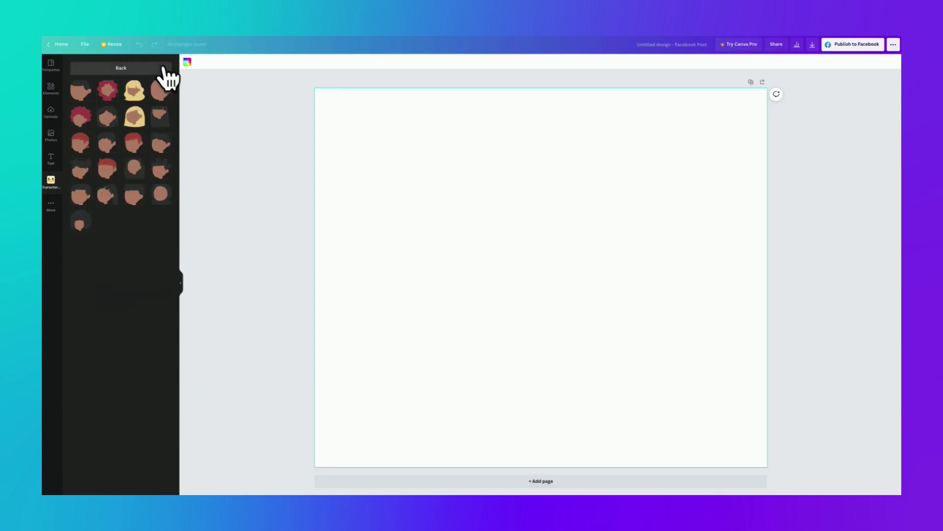
{"action": "left_click", "coordinate": [84, 94]}
{"action": "left_click", "coordinate": [107, 93]}
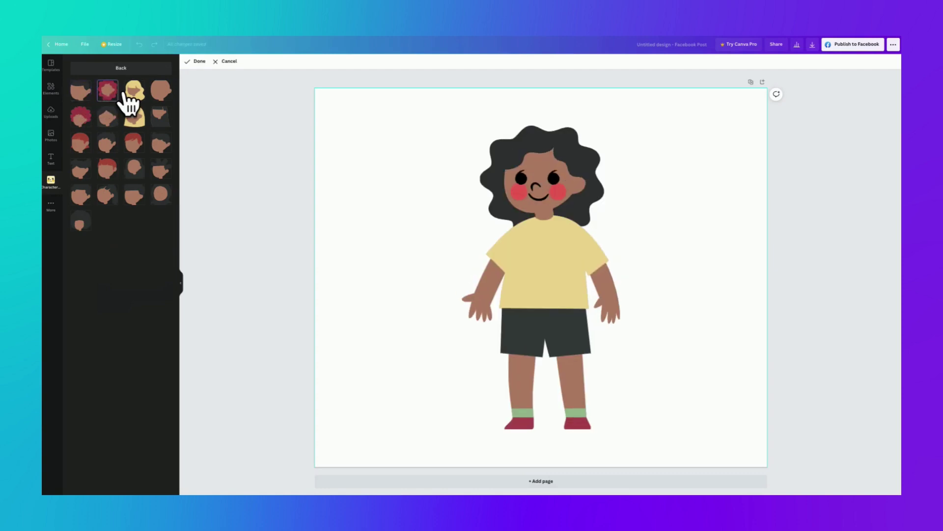
{"action": "left_click", "coordinate": [131, 97]}
{"action": "left_click", "coordinate": [161, 96]}
{"action": "left_click", "coordinate": [157, 117]}
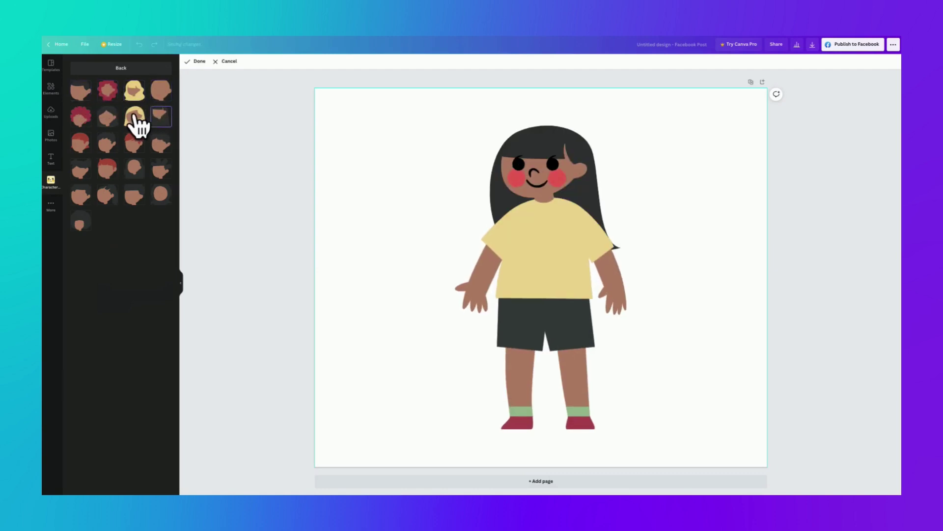
{"action": "left_click", "coordinate": [134, 118]}
{"action": "left_click", "coordinate": [109, 118]}
{"action": "left_click", "coordinate": [81, 118]}
{"action": "left_click", "coordinate": [80, 143]}
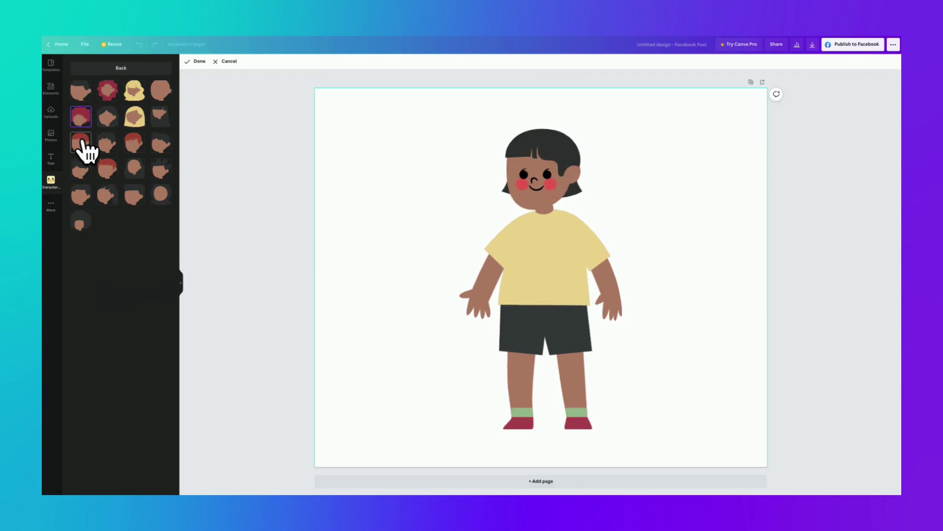
{"action": "left_click", "coordinate": [107, 143]}
{"action": "left_click", "coordinate": [133, 143]}
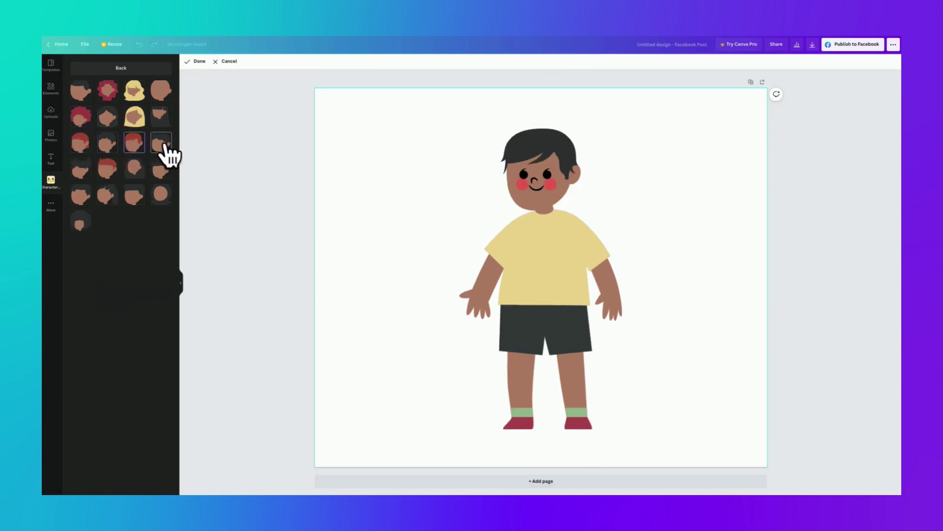
- Compare spiky, puff-bun, wavy, locs and afro hairstyles, then settle on the dark rounded hair
{"action": "left_click", "coordinate": [161, 143]}
{"action": "left_click", "coordinate": [158, 169]}
{"action": "left_click", "coordinate": [132, 168]}
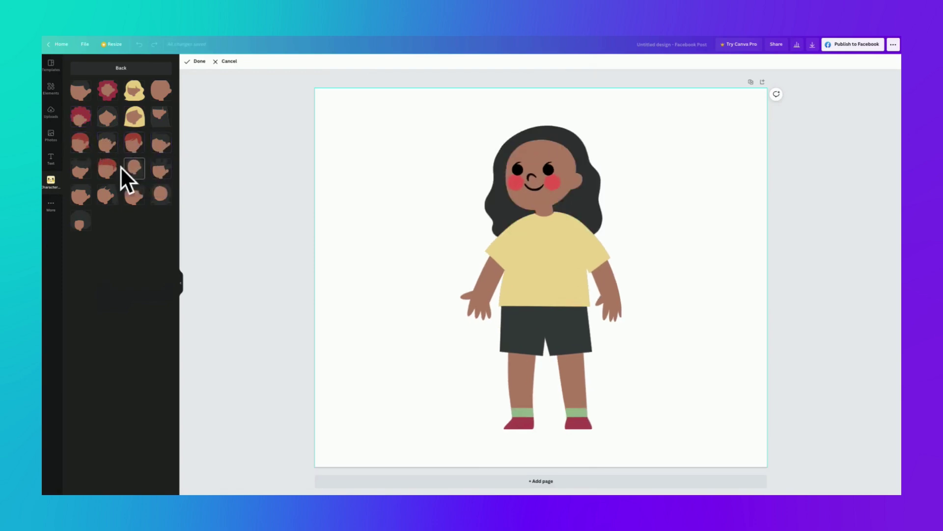
{"action": "left_click", "coordinate": [104, 172]}
{"action": "left_click", "coordinate": [80, 170]}
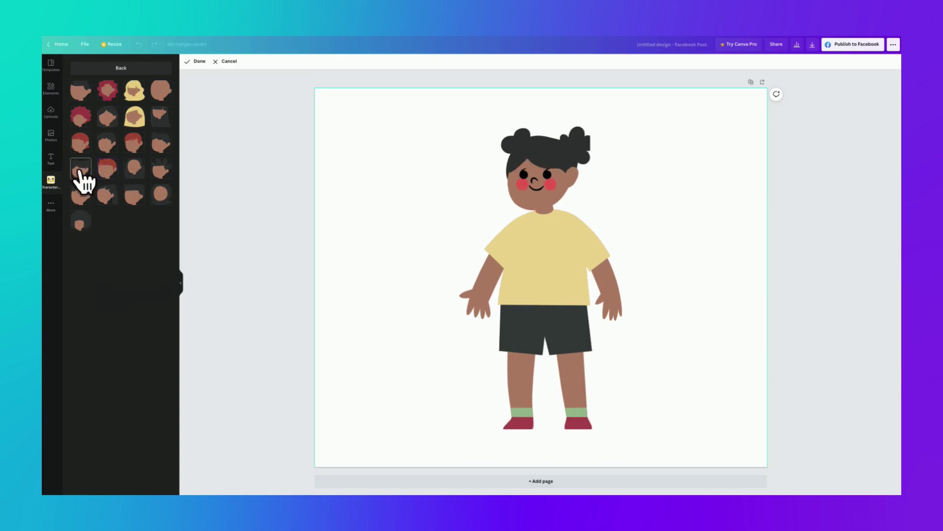
{"action": "left_click", "coordinate": [81, 195]}
{"action": "left_click", "coordinate": [109, 198]}
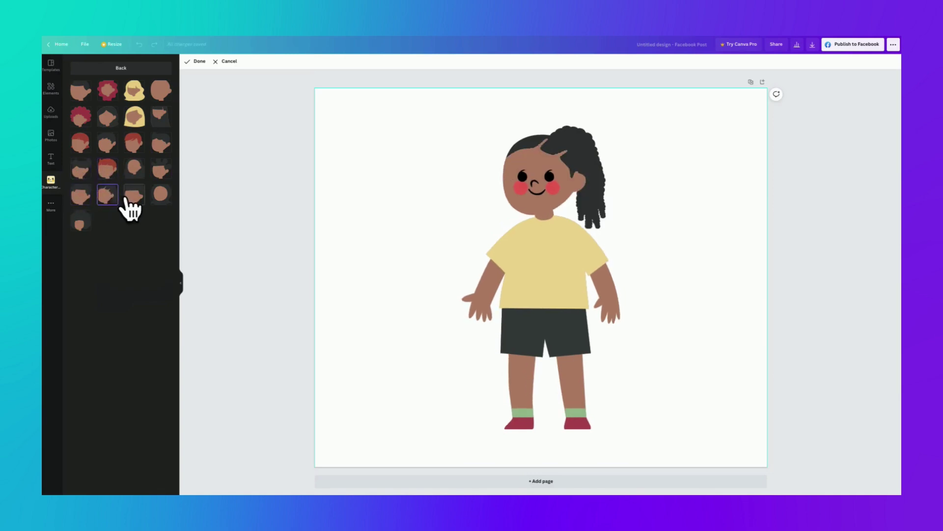
{"action": "left_click", "coordinate": [133, 197]}
{"action": "left_click", "coordinate": [158, 198]}
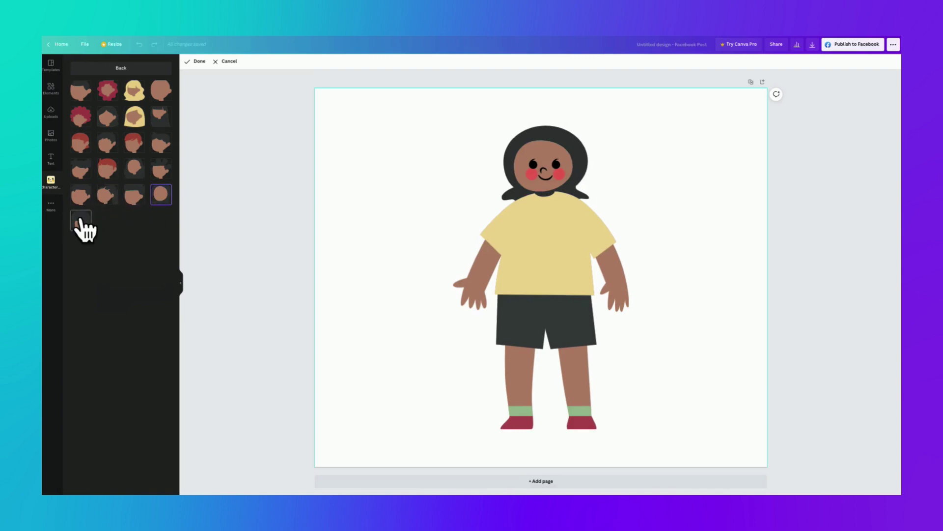
{"action": "left_click", "coordinate": [80, 220]}
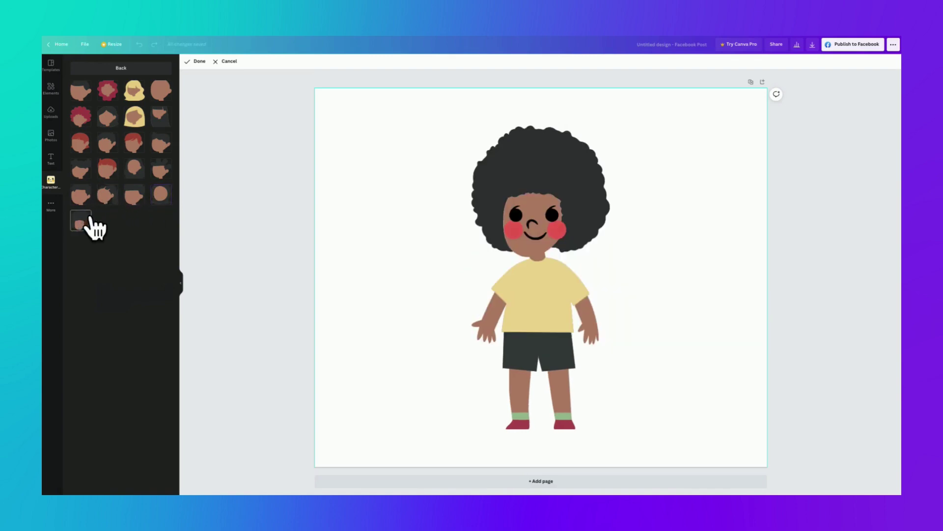
{"action": "left_click", "coordinate": [157, 198]}
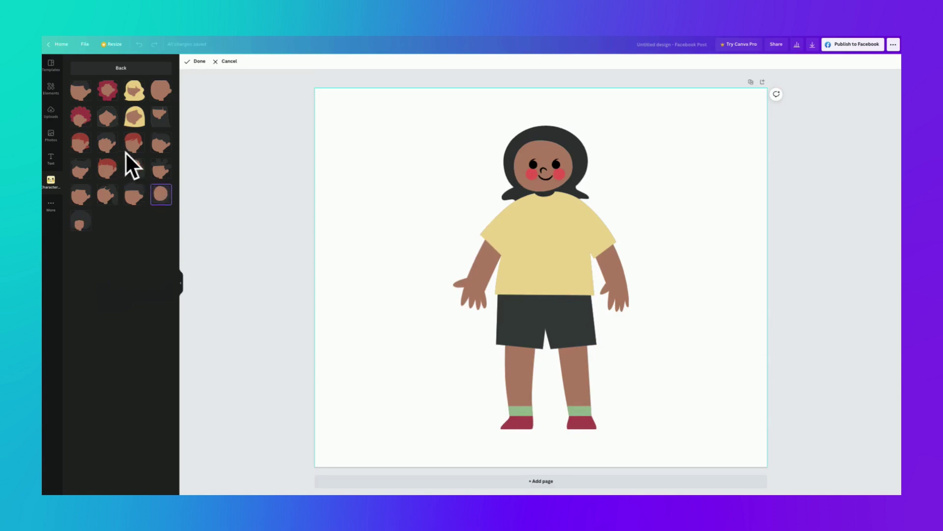
- Compare surprised, sad, angry, calm and scared faces, then give the character a big open-mouthed smile
{"action": "left_click", "coordinate": [122, 66]}
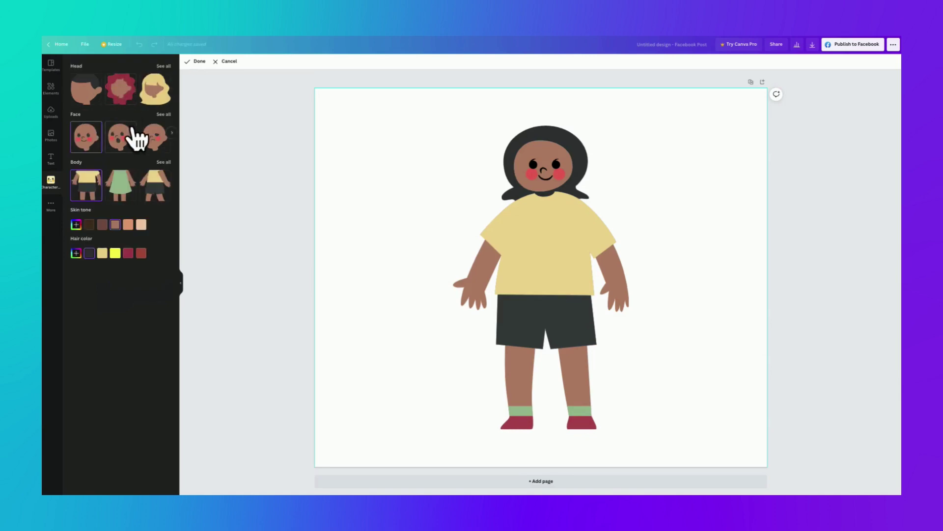
{"action": "left_click", "coordinate": [164, 114]}
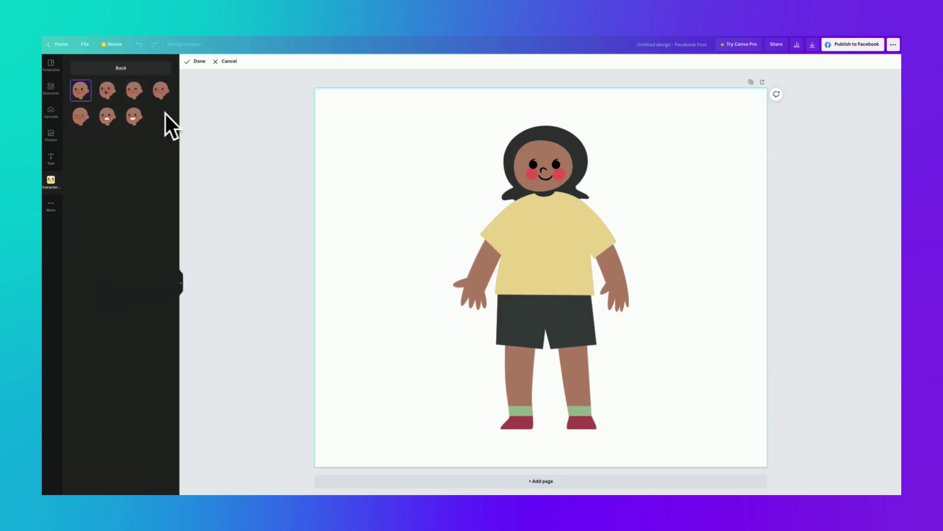
{"action": "left_click", "coordinate": [103, 89]}
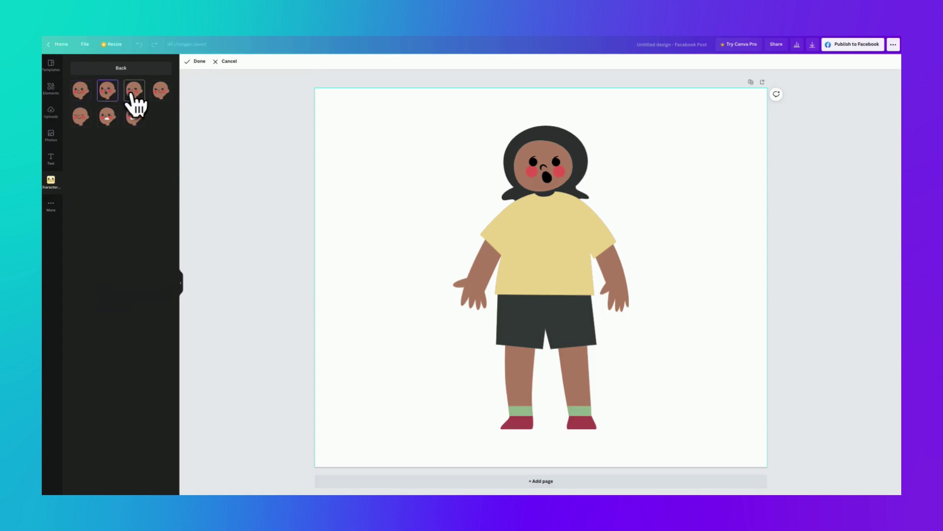
{"action": "left_click", "coordinate": [132, 94]}
{"action": "left_click", "coordinate": [160, 96]}
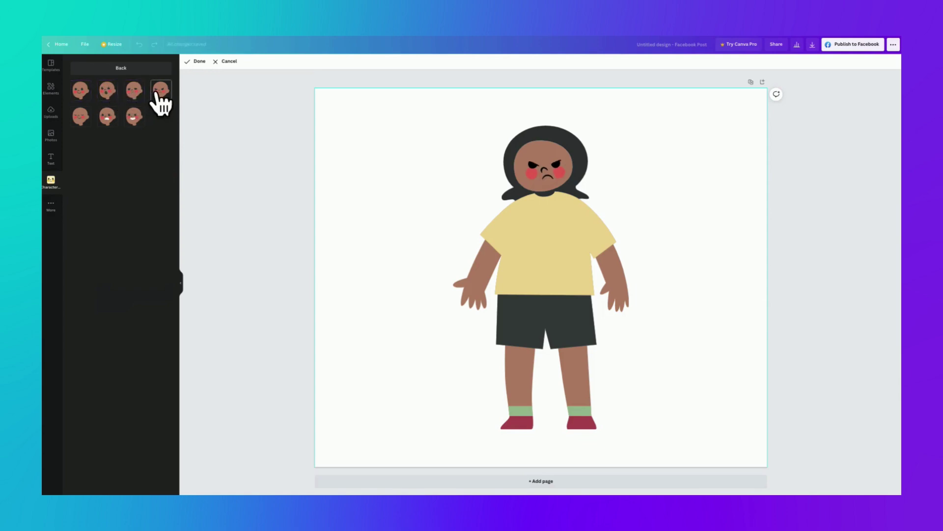
{"action": "left_click", "coordinate": [81, 118]}
{"action": "left_click", "coordinate": [108, 118]}
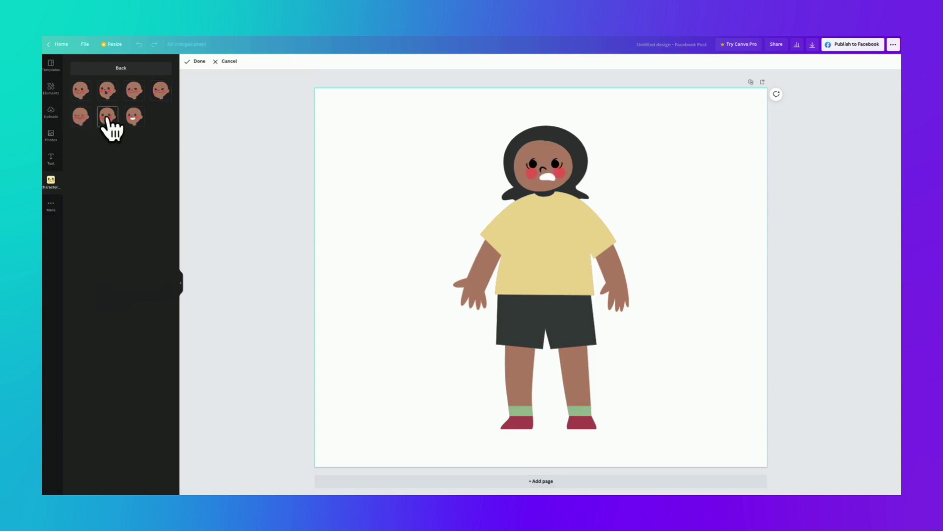
{"action": "left_click", "coordinate": [134, 118]}
{"action": "left_click", "coordinate": [117, 68]}
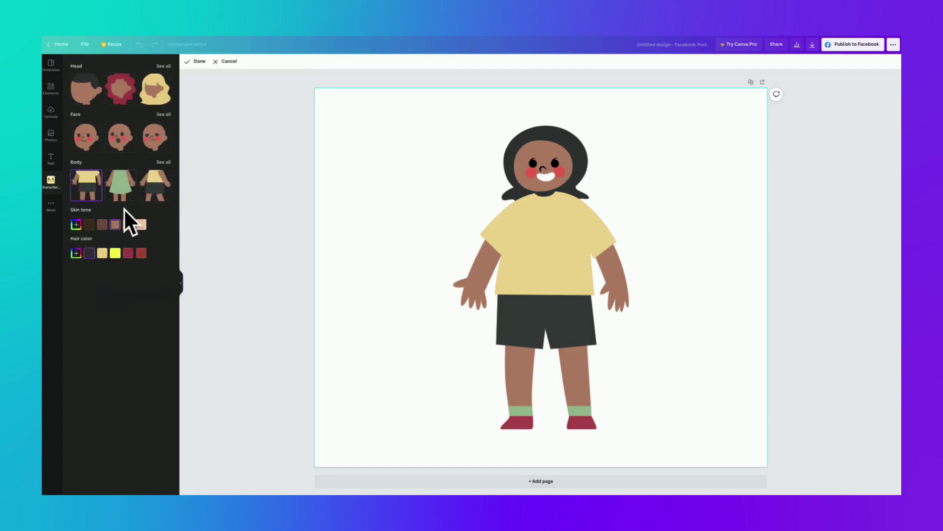
- Dress the character in the green dress, then try sitting, running, kneeling and red-overalls poses
{"action": "left_click", "coordinate": [166, 164]}
{"action": "left_click", "coordinate": [107, 91]}
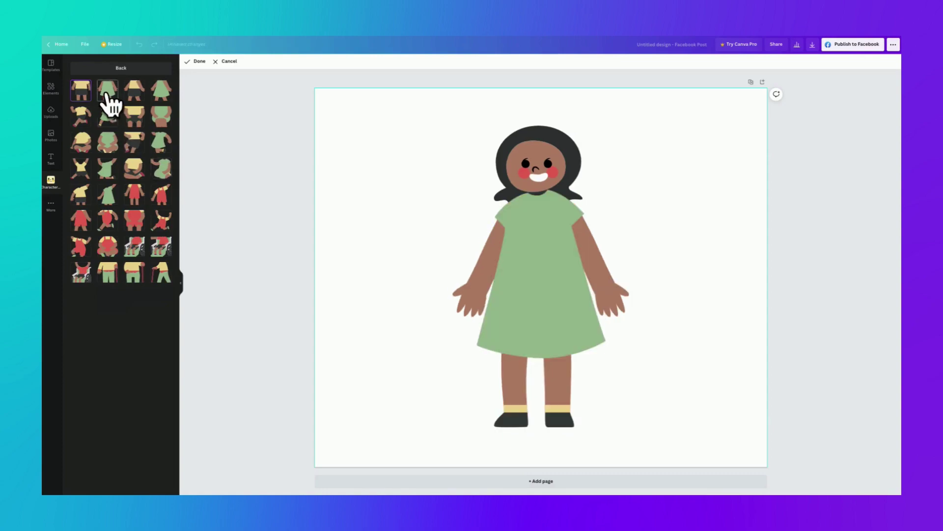
{"action": "left_click", "coordinate": [157, 118]}
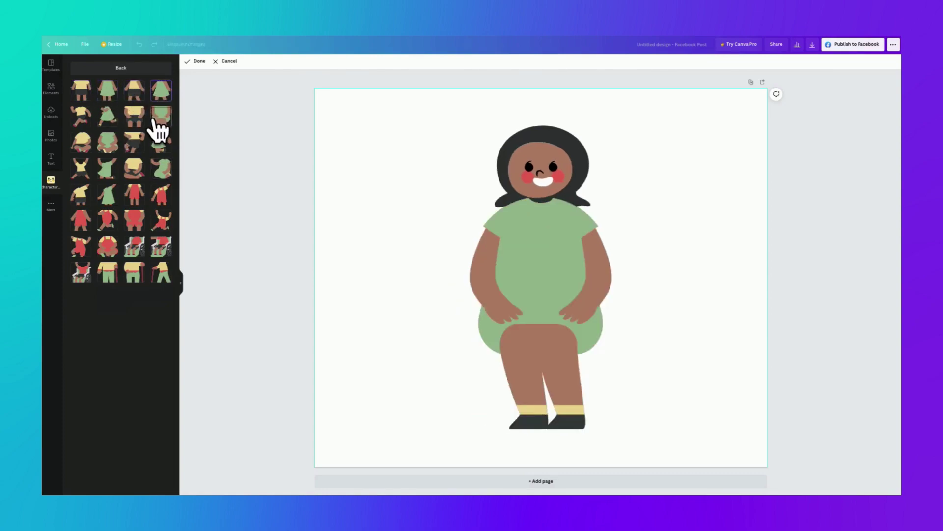
{"action": "left_click", "coordinate": [98, 118]}
{"action": "left_click", "coordinate": [79, 144]}
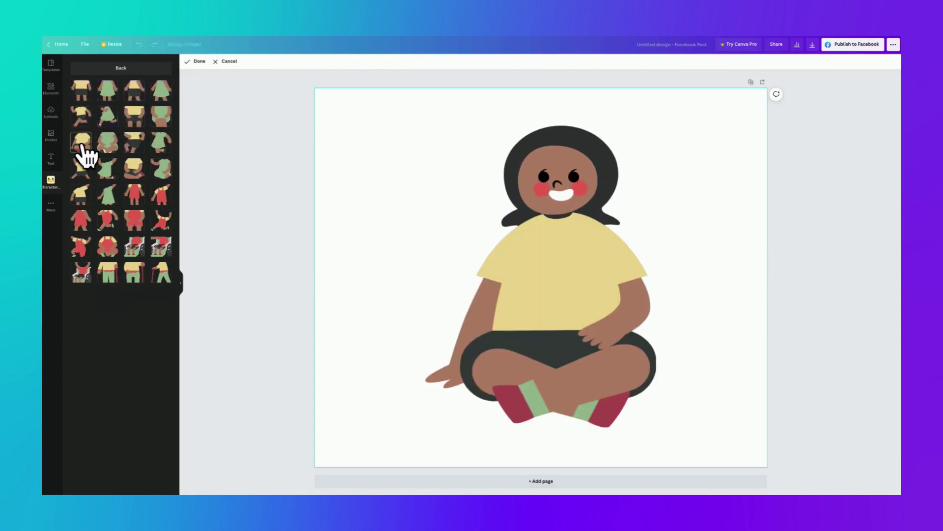
{"action": "left_click", "coordinate": [105, 145]}
{"action": "left_click", "coordinate": [127, 173]}
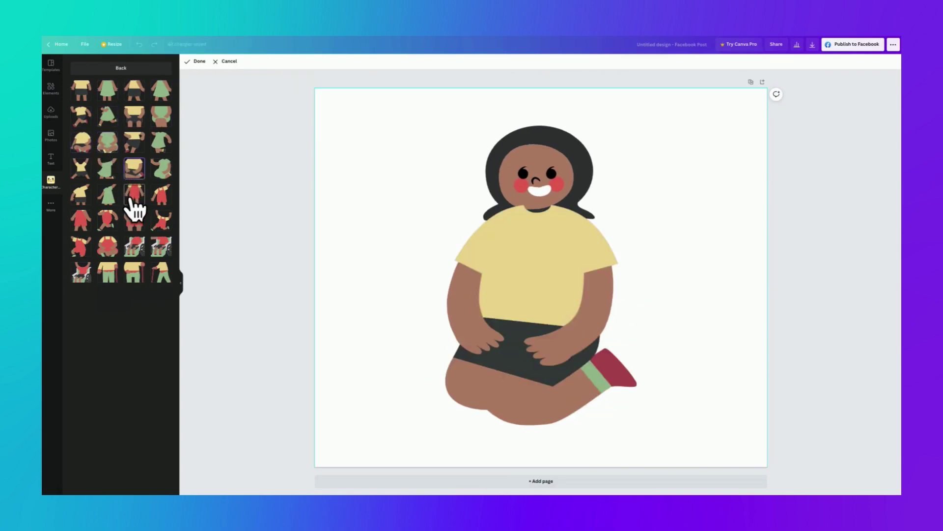
{"action": "left_click", "coordinate": [132, 196]}
{"action": "left_click", "coordinate": [109, 216]}
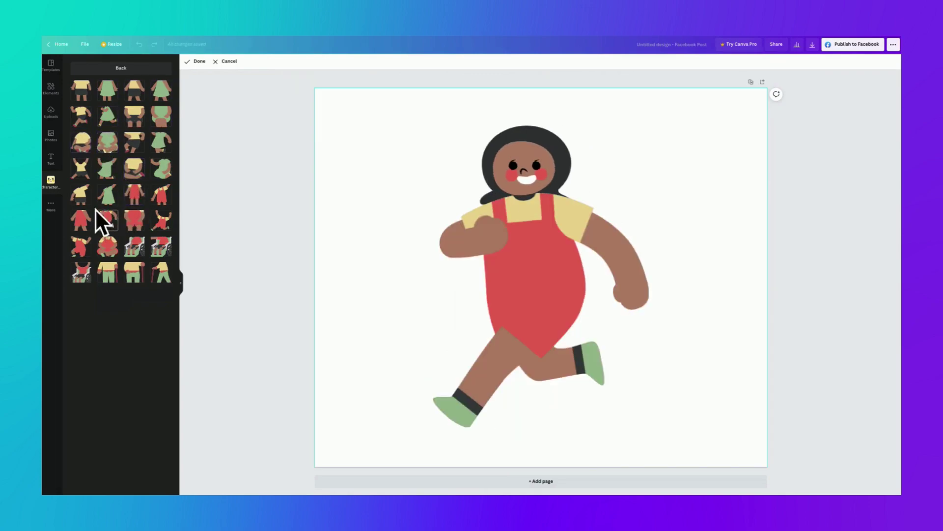
- Try wheelchair, cane and jumping poses before settling on the green-dress waving pose
{"action": "left_click", "coordinate": [136, 242]}
{"action": "left_click", "coordinate": [161, 249]}
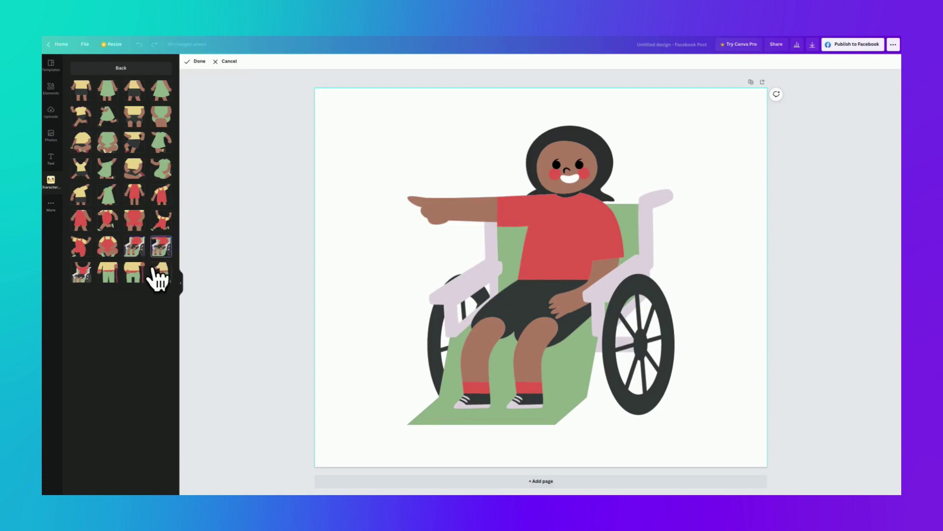
{"action": "left_click", "coordinate": [159, 274]}
{"action": "left_click", "coordinate": [135, 274]}
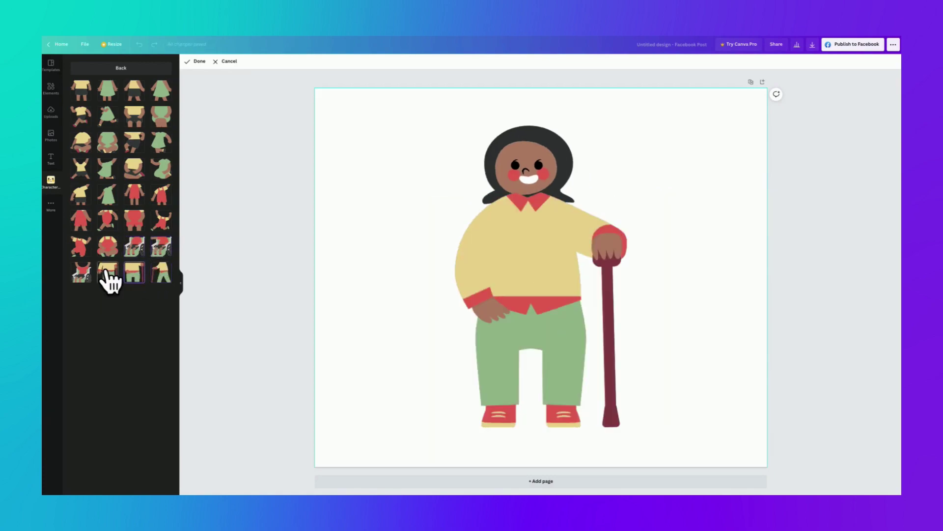
{"action": "left_click", "coordinate": [108, 276]}
{"action": "left_click", "coordinate": [82, 225]}
{"action": "left_click", "coordinate": [106, 196]}
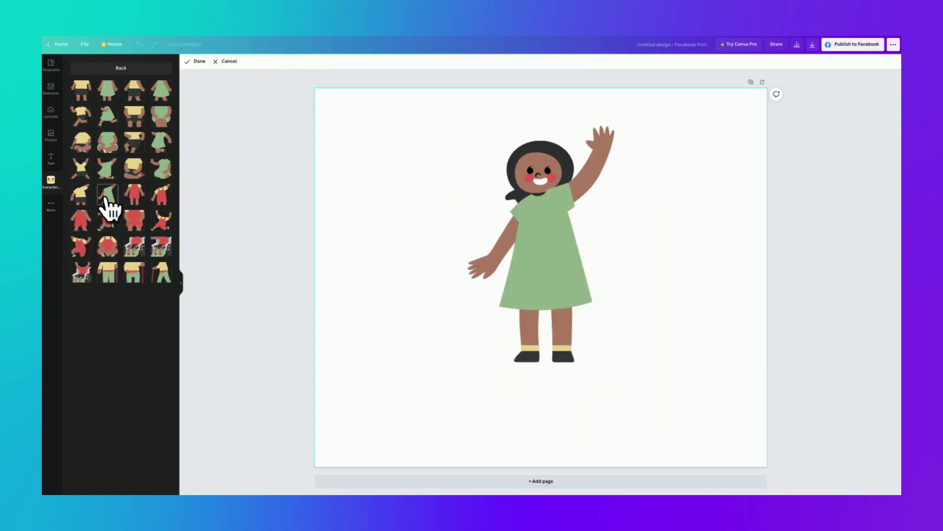
{"action": "left_click", "coordinate": [109, 169]}
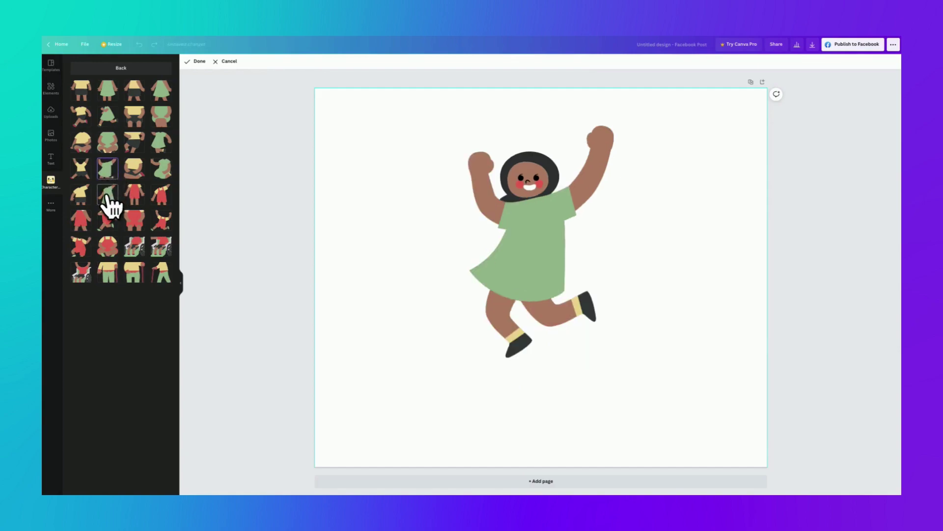
{"action": "left_click", "coordinate": [108, 195]}
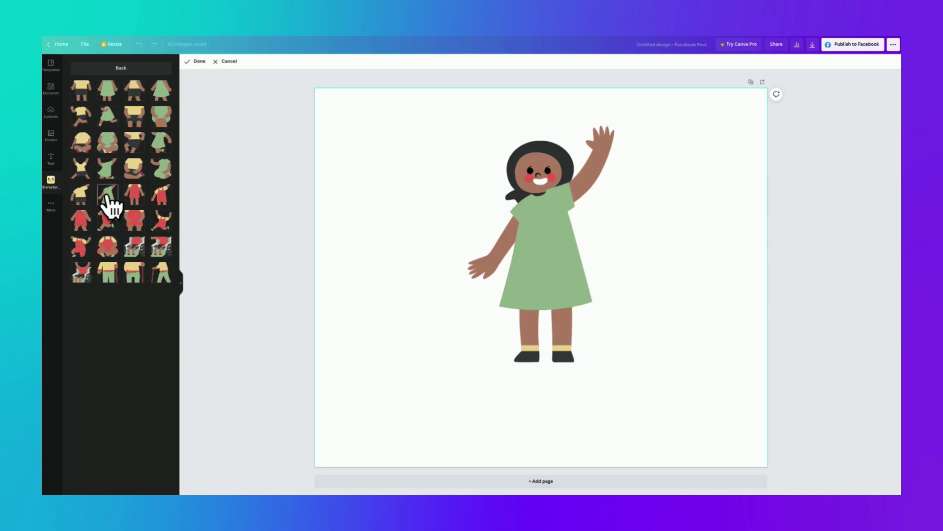
{"action": "left_click", "coordinate": [118, 68]}
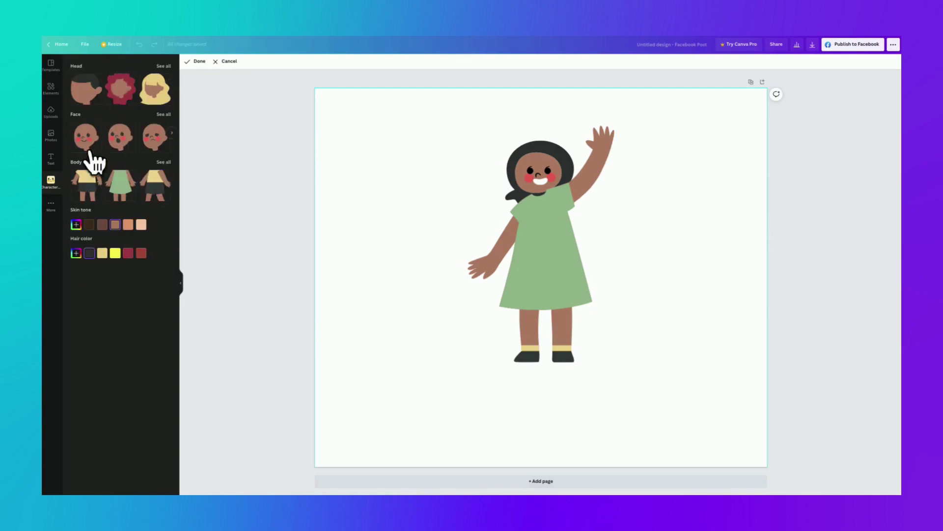
- Compare the skin tones and set the character's skin to the lightest peach
{"action": "left_click", "coordinate": [141, 225]}
{"action": "left_click", "coordinate": [128, 224]}
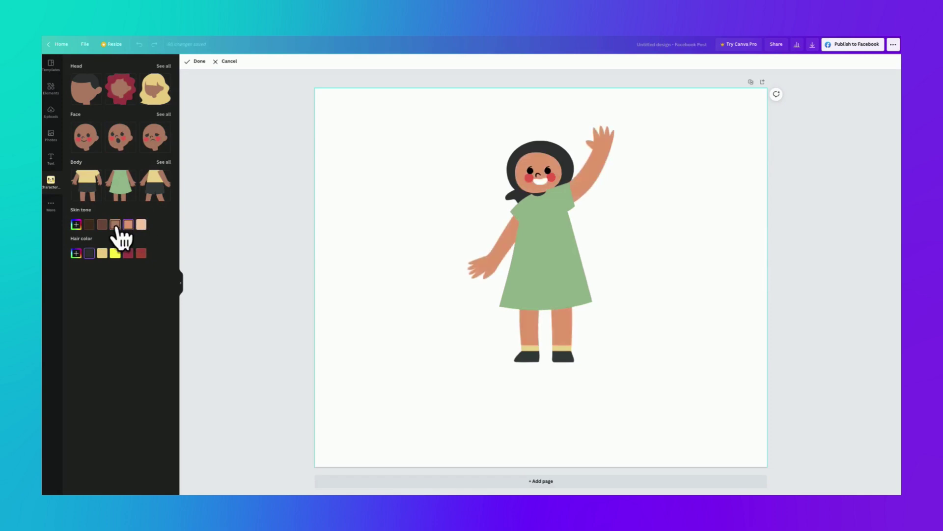
{"action": "left_click", "coordinate": [115, 225]}
{"action": "left_click", "coordinate": [103, 224]}
{"action": "left_click", "coordinate": [142, 225]}
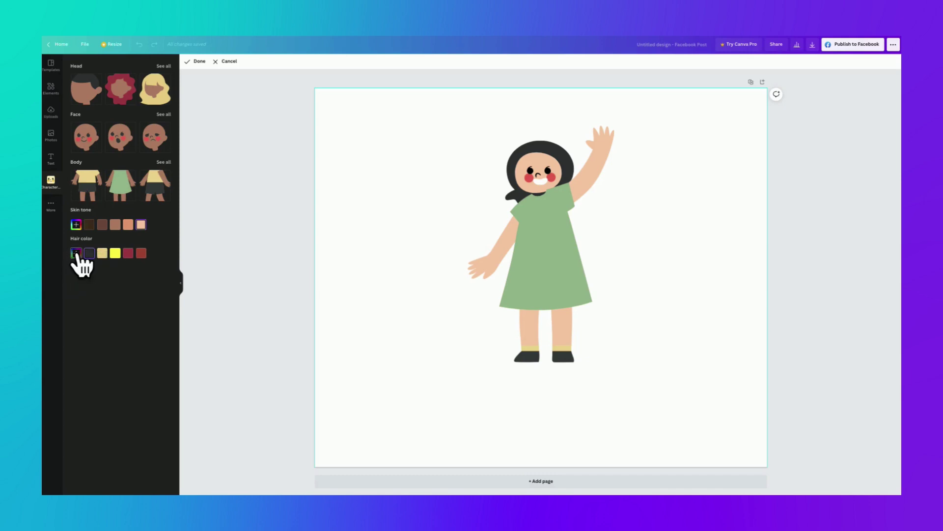
- Make the character's hair a custom grey, #727272, using the hair colour picker
{"action": "left_click", "coordinate": [76, 254]}
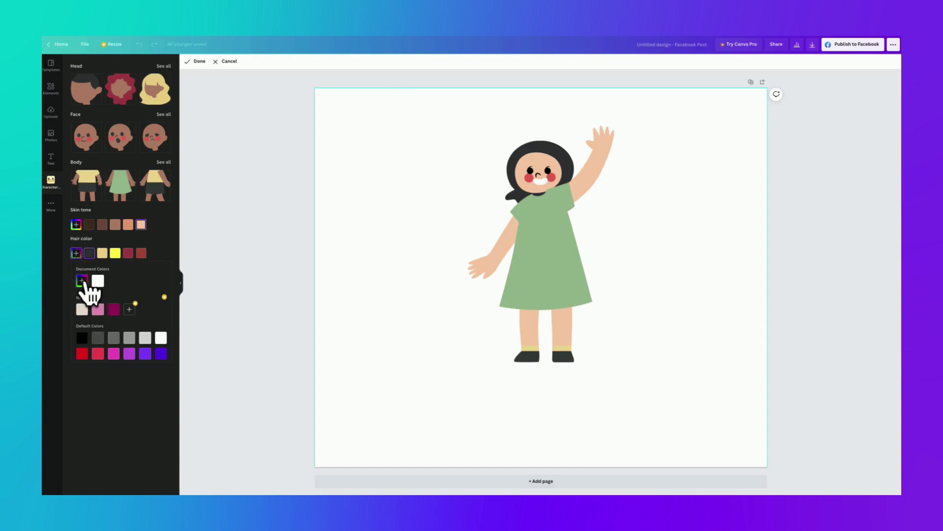
{"action": "left_click", "coordinate": [82, 282]}
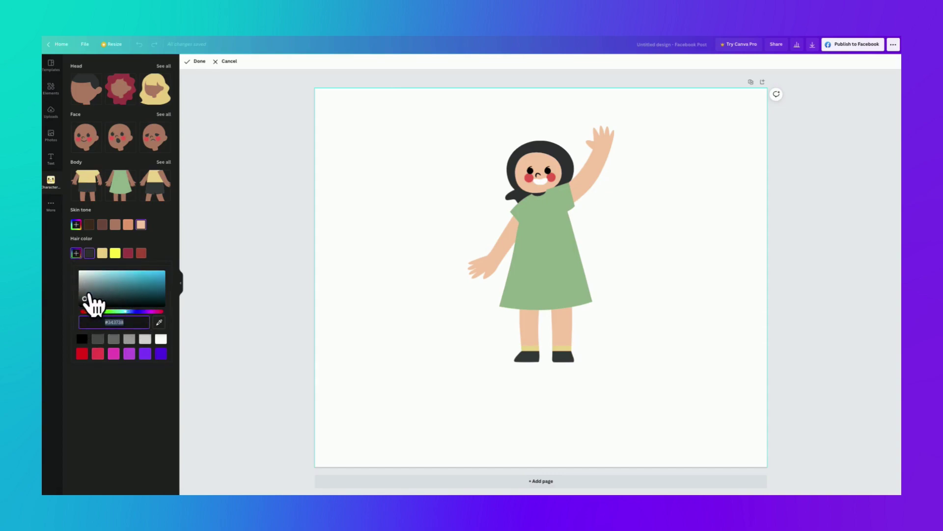
{"action": "left_click_drag", "start_coordinate": [84, 299], "coordinate": [80, 290]}
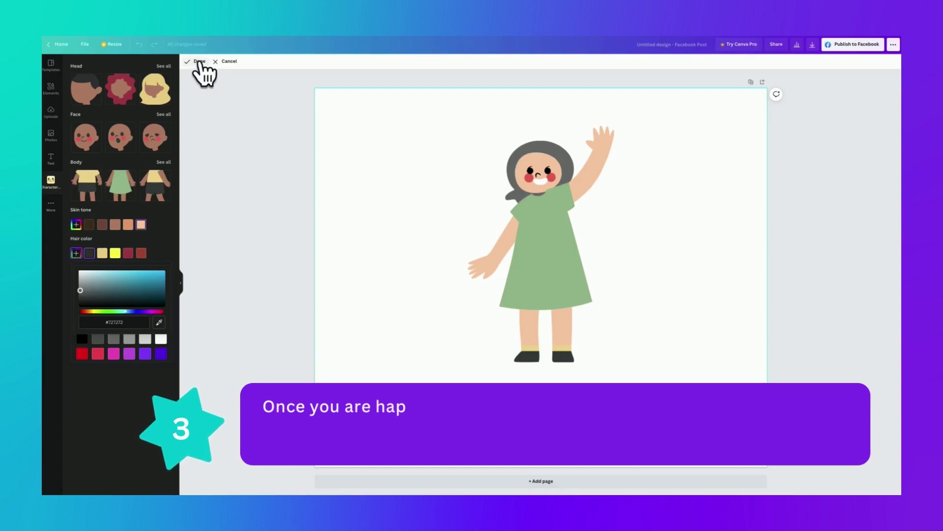
- Apply the character edits and move the waving figure to the centre of the Facebook post
{"action": "left_click", "coordinate": [200, 63]}
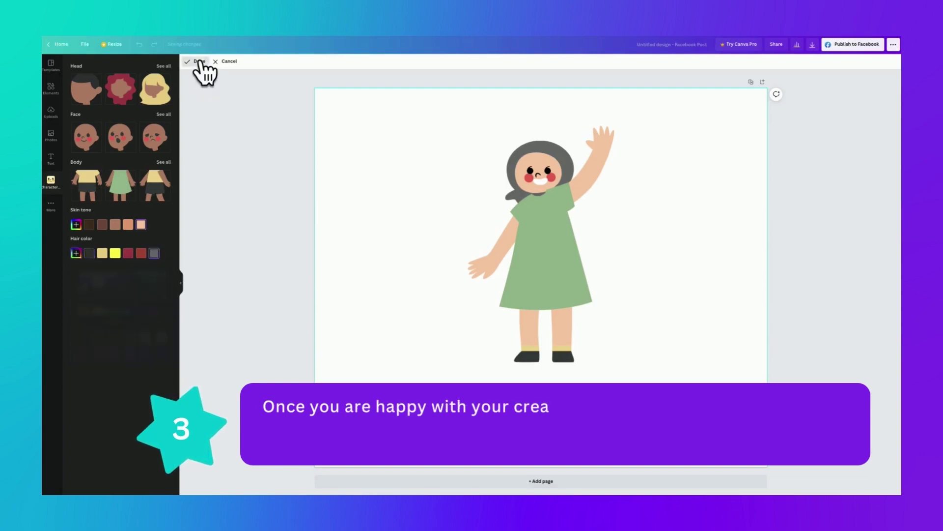
{"action": "left_click_drag", "start_coordinate": [364, 185], "coordinate": [538, 237]}
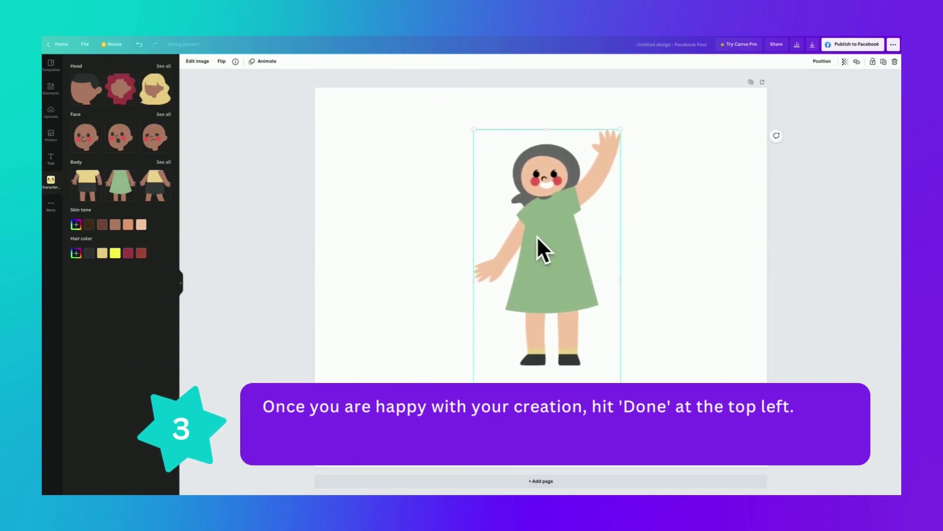